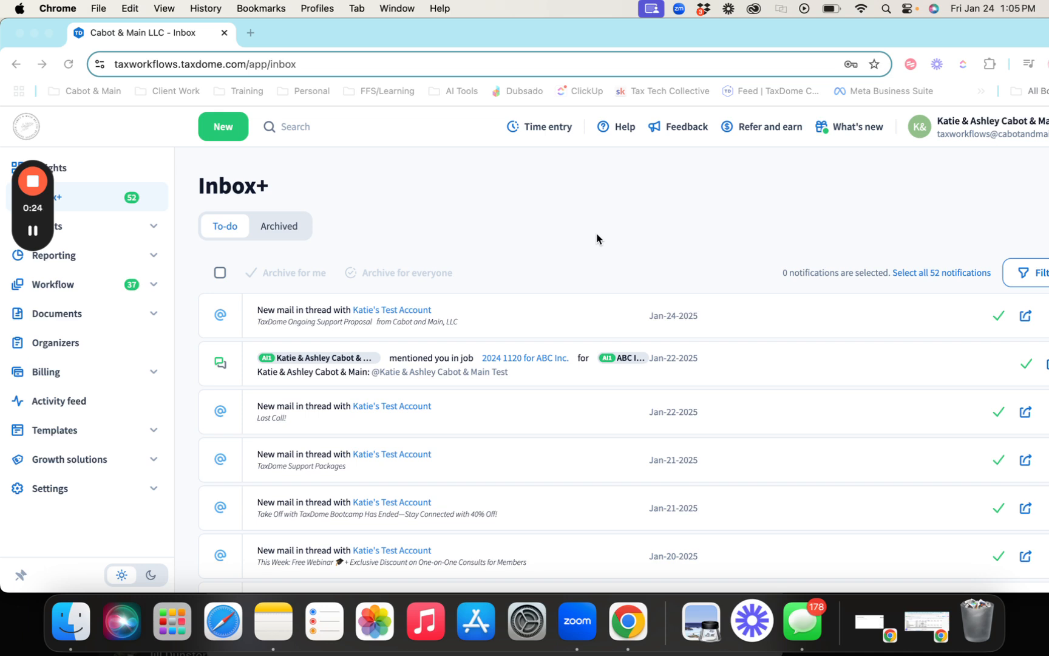
Create a new time entry for the client family's account and link it to the first in-progress 1040 job
left_click(545, 156)
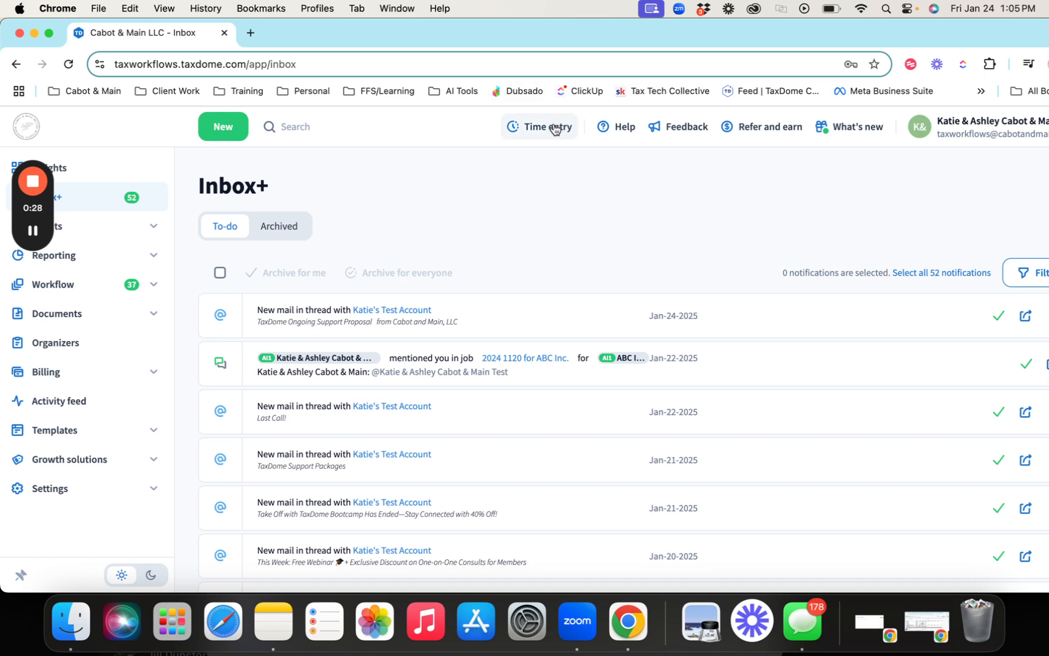
left_click(555, 128)
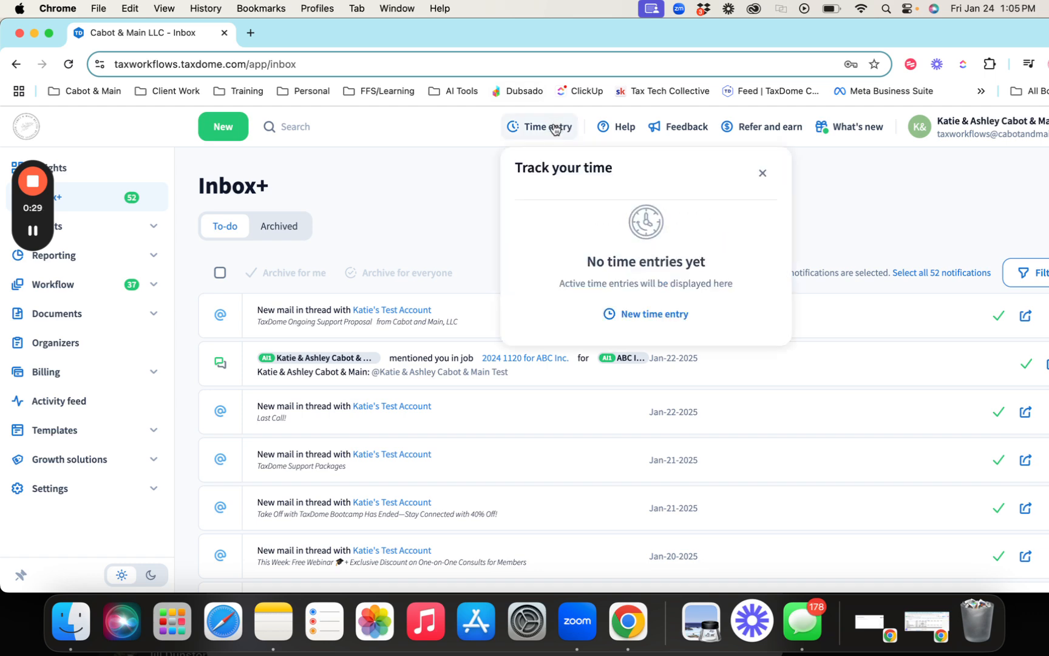
left_click(642, 316)
left_click(409, 278)
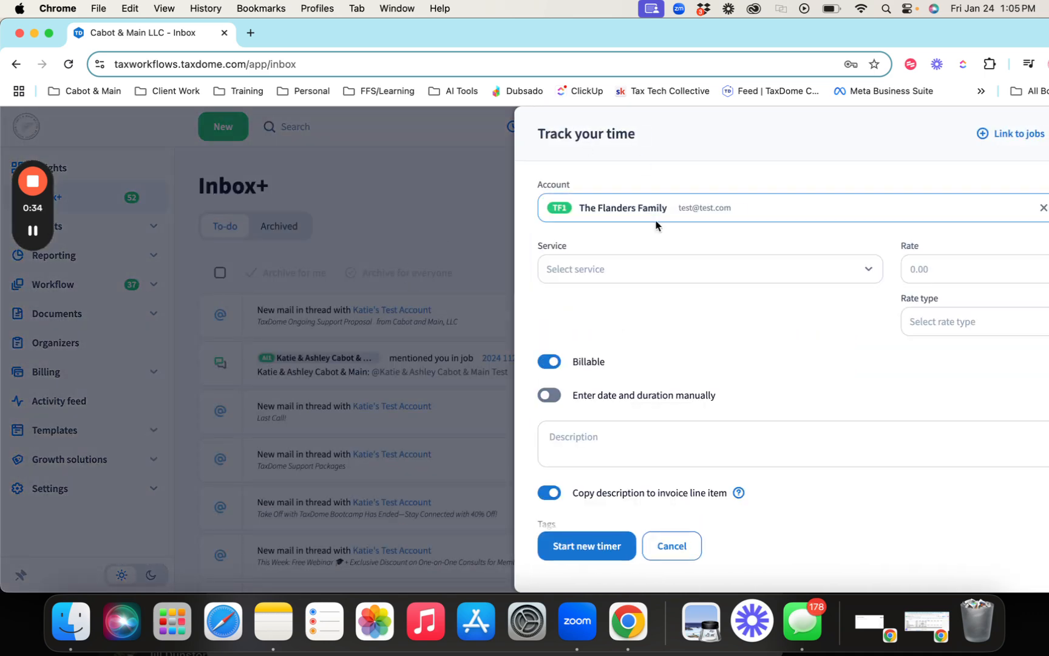
left_click(49, 33)
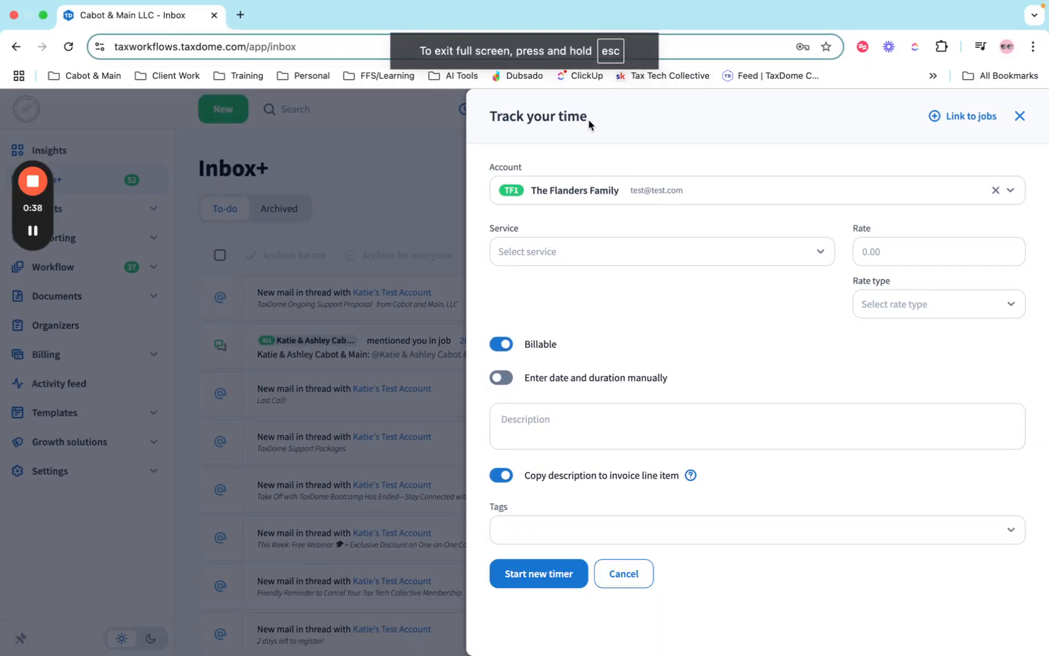
left_click(972, 116)
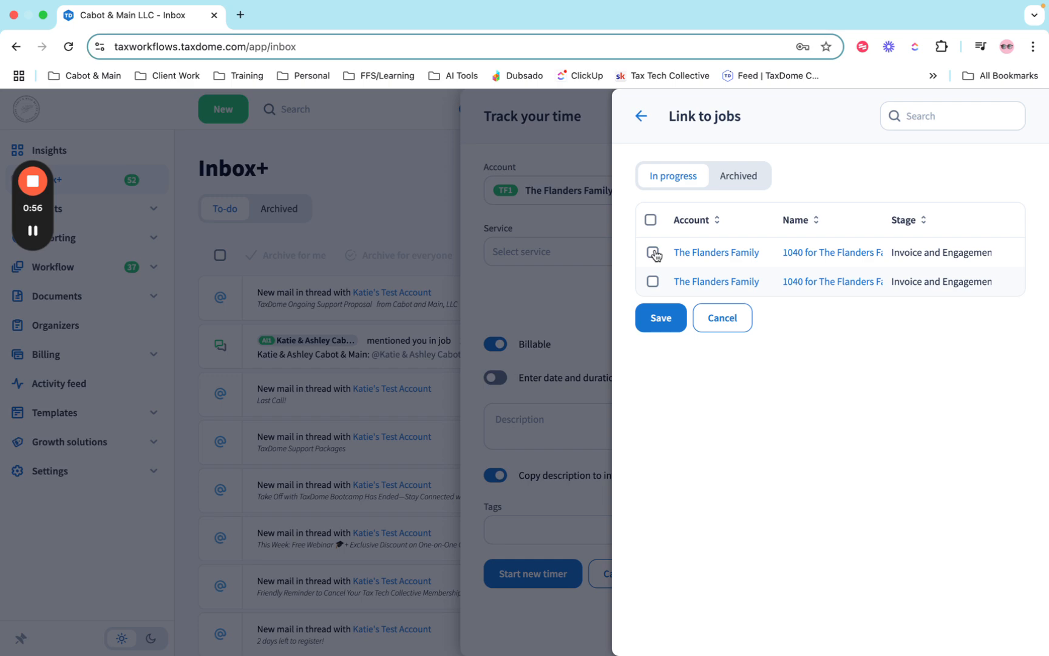
left_click(662, 317)
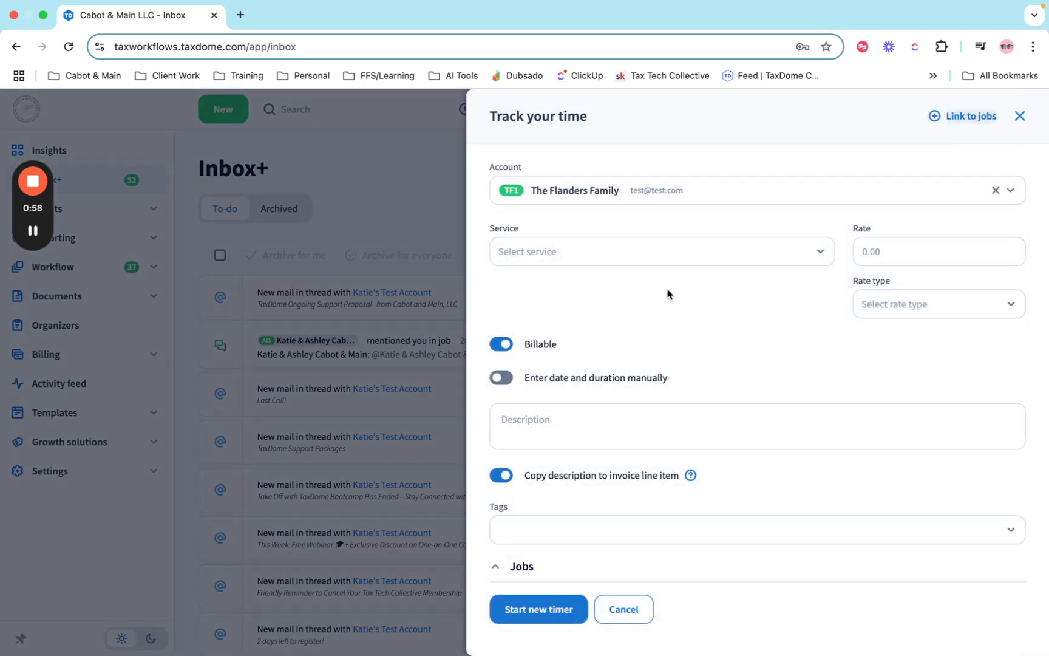
Set the time entry's service to 1040 Individual Tax Return with the Item rate type
left_click(534, 253)
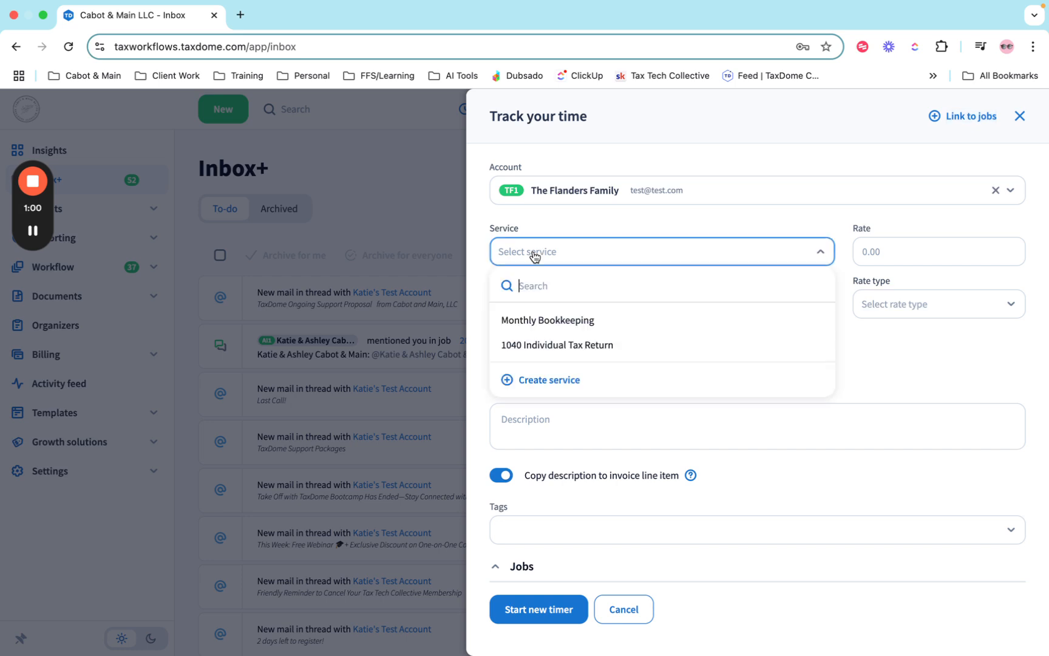
left_click(541, 344)
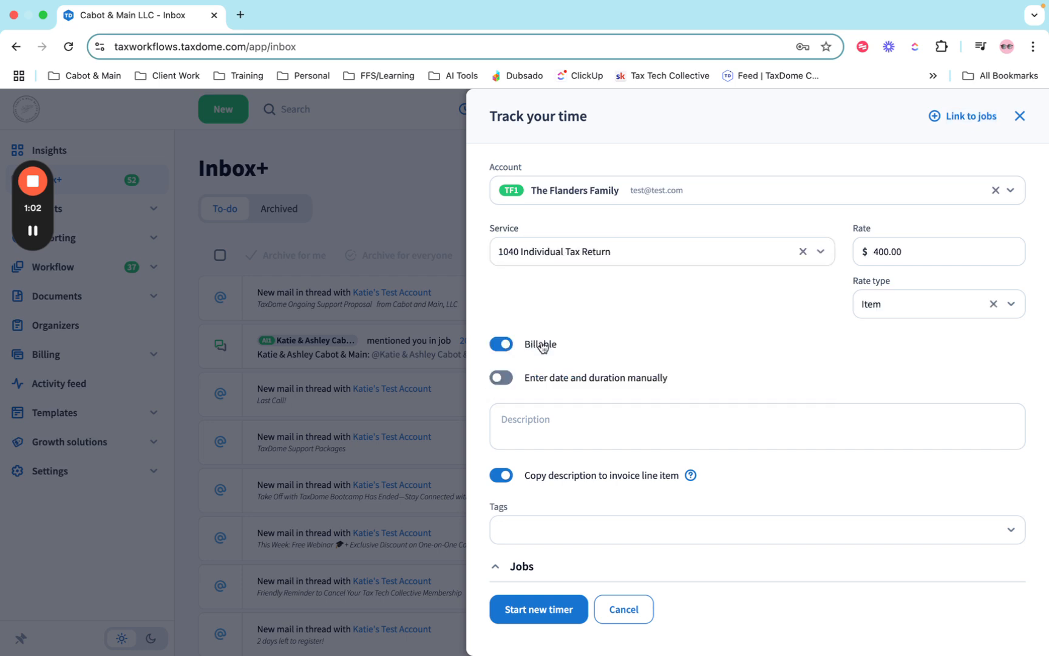
left_click(895, 250)
left_click(901, 300)
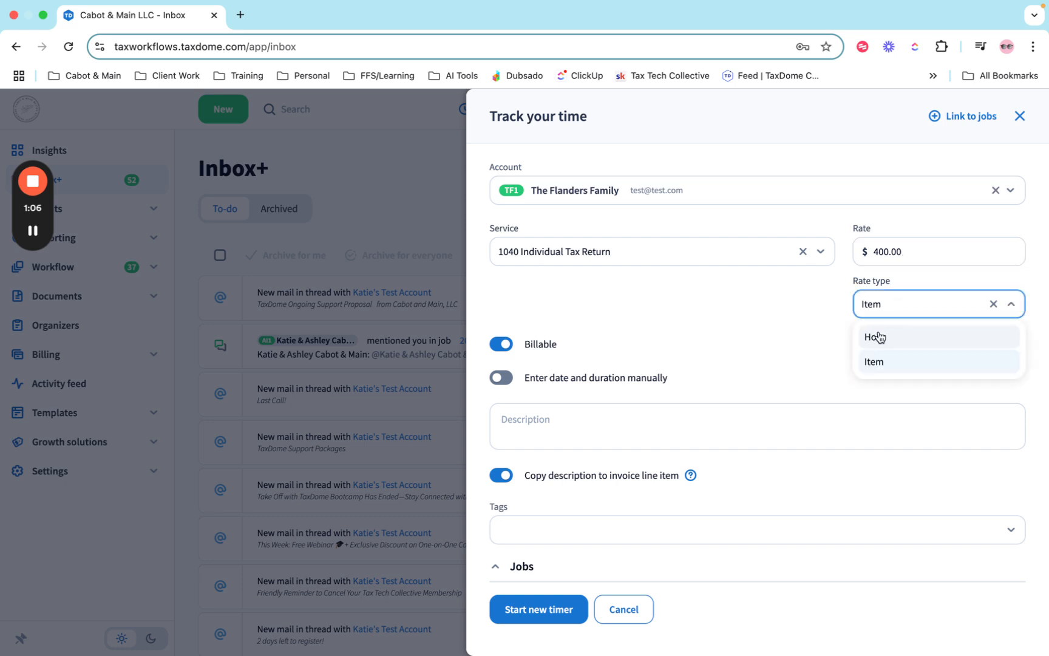
left_click(892, 363)
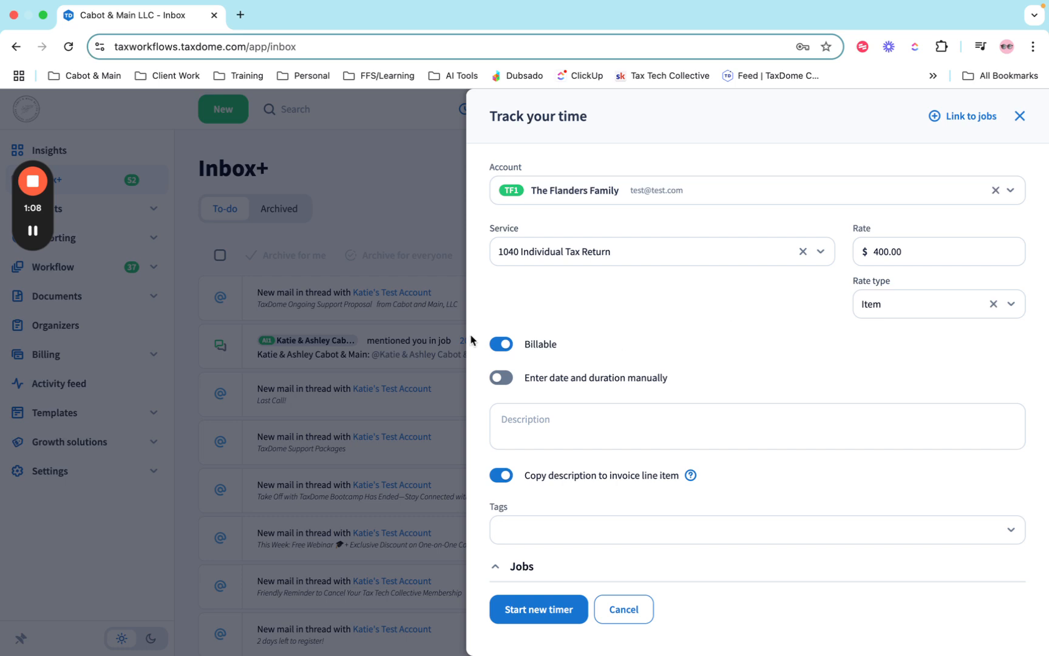
Make the time entry non-billable
left_click(504, 346)
left_click(504, 345)
left_click(504, 347)
Enable manual date and duration entry and set the duration to 1 hour, starting Jan-24-2025, 1:05 PM
scroll(505, 382, "down", 3)
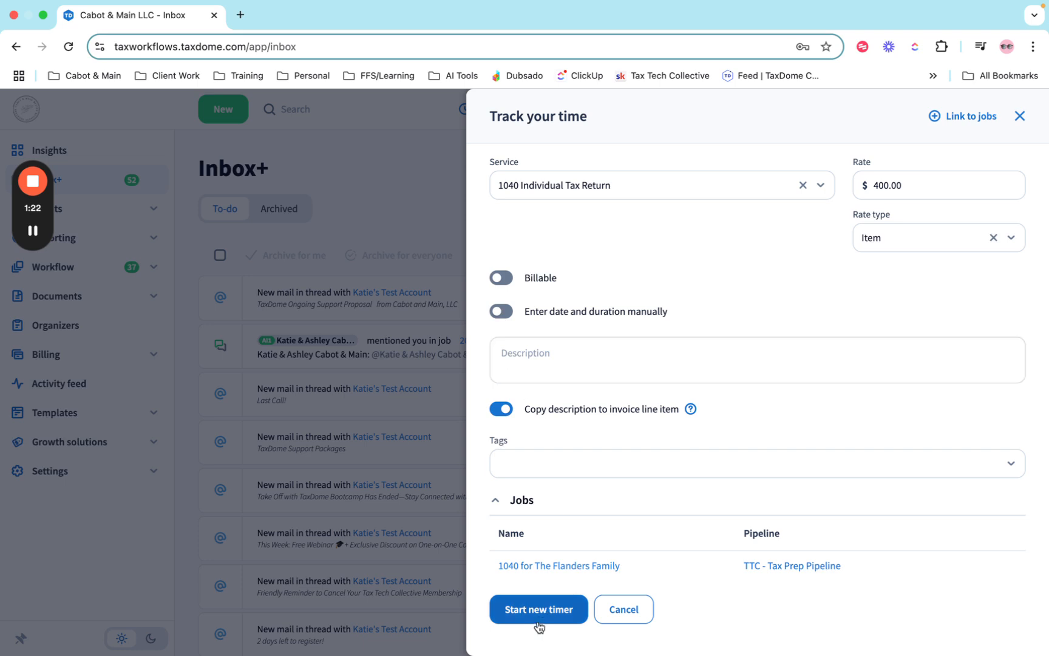
left_click(503, 312)
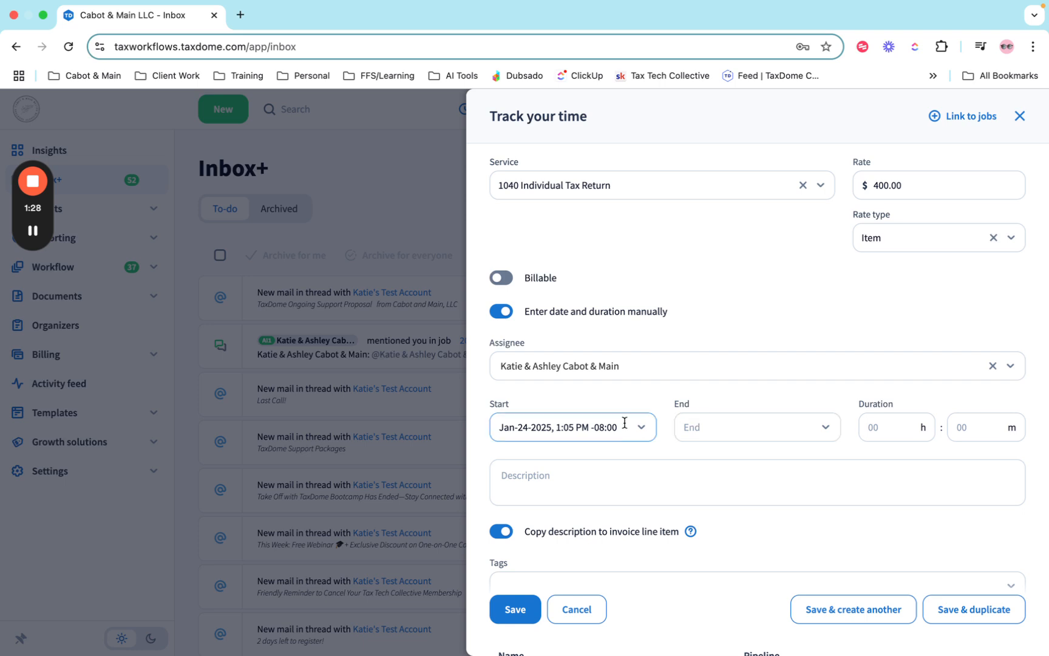
left_click(891, 423)
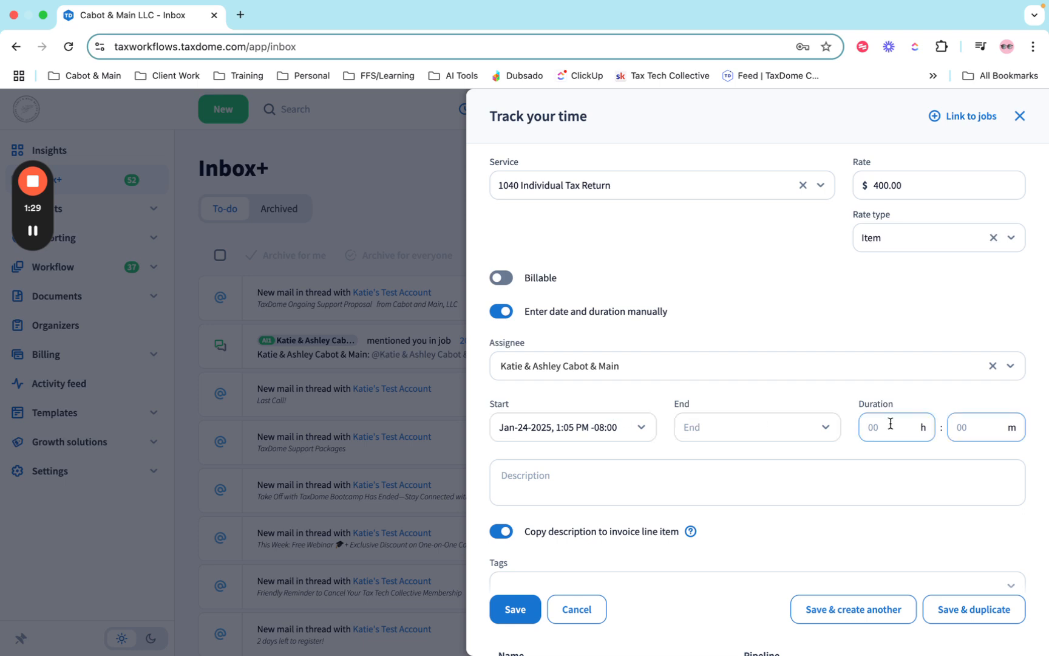
left_click(575, 426)
left_click(760, 313)
left_click(872, 427)
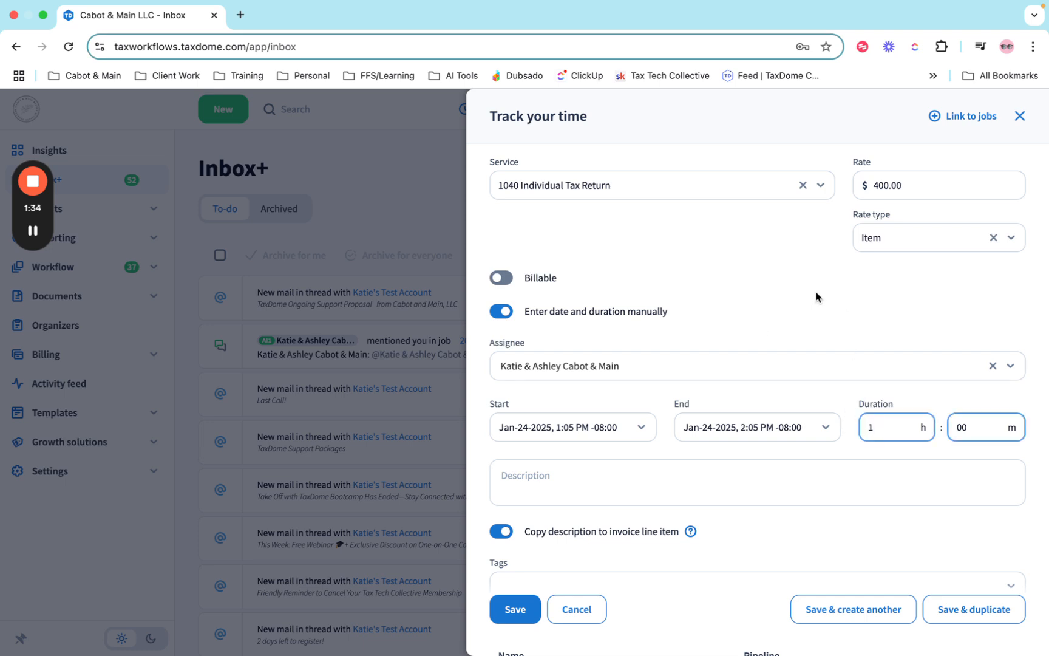
Turn off copying the description to the invoice line item and save the time entry
scroll(638, 347, "down", 3)
left_click(529, 390)
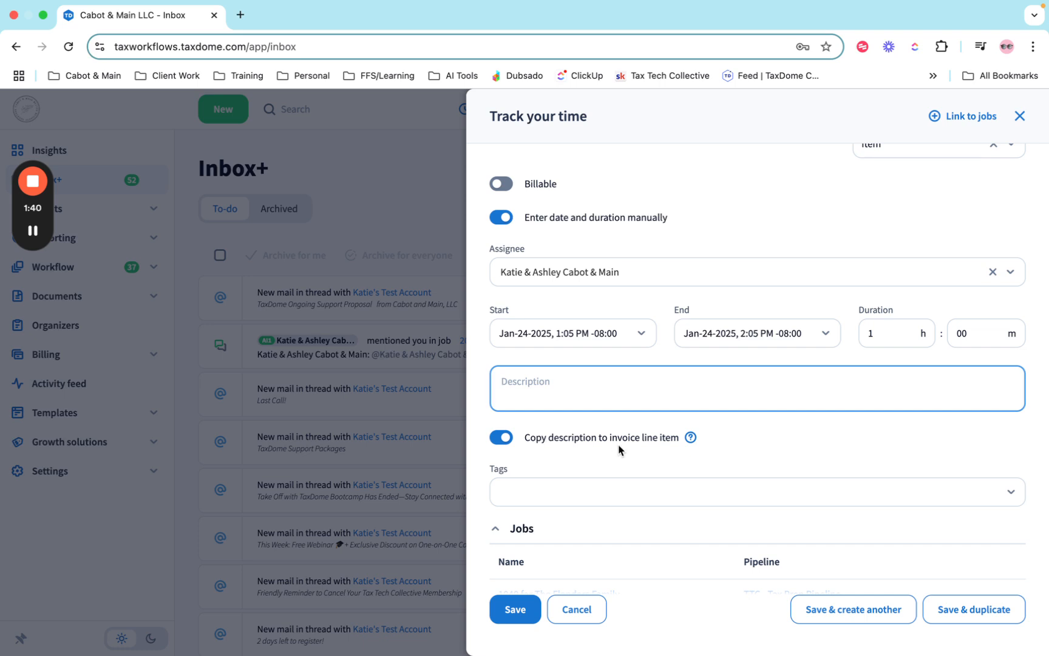
left_click(501, 438)
scroll(513, 504, "down", 1)
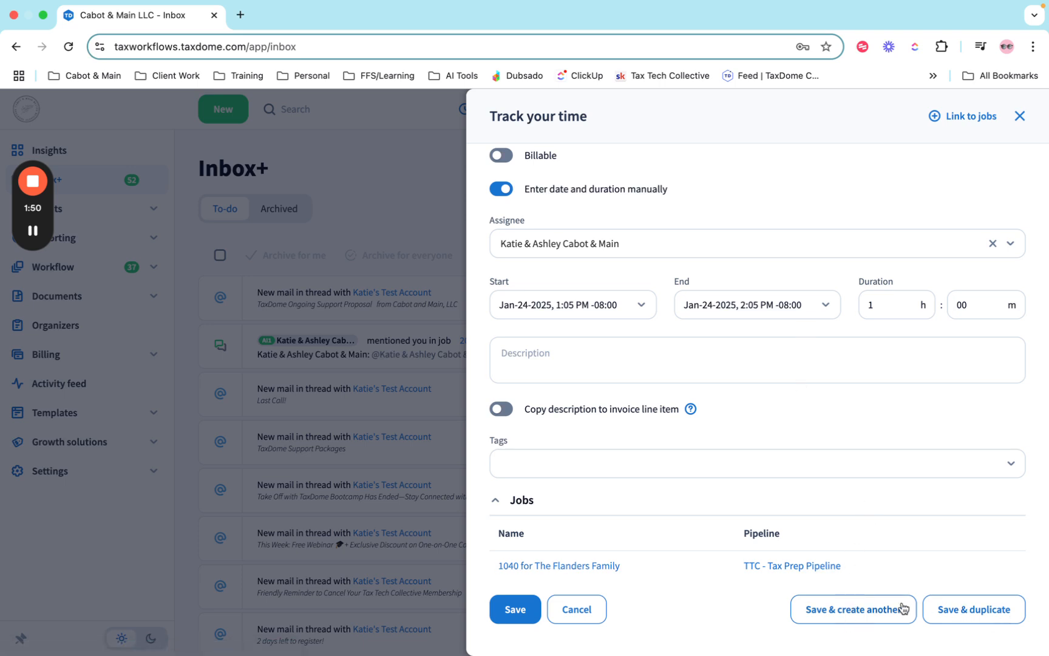
left_click(513, 612)
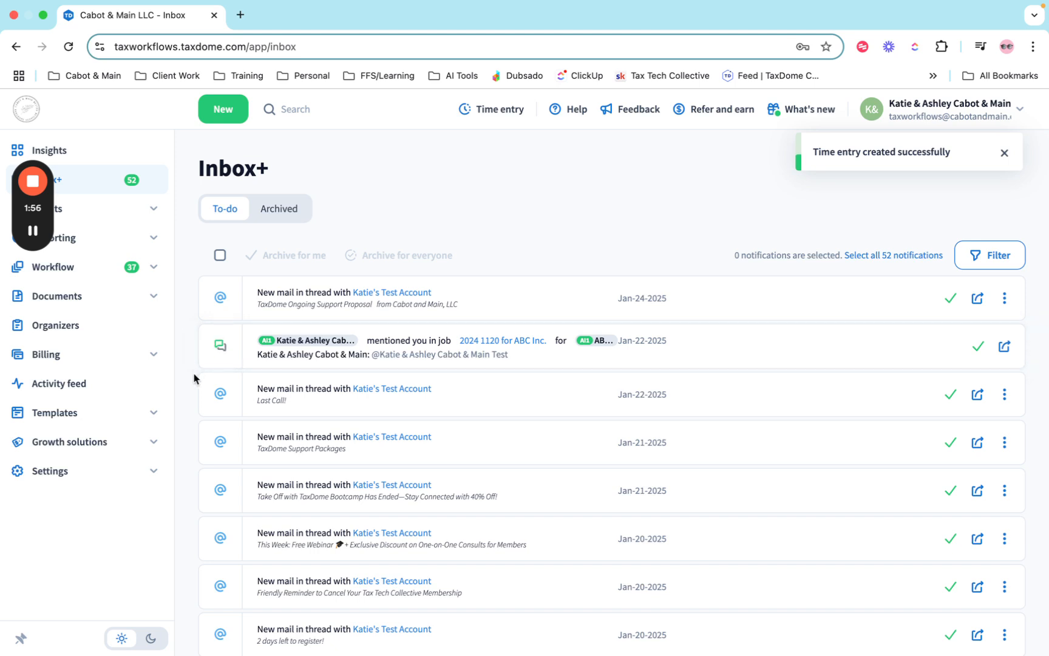
View the billing time entries and preview creating an invoice from the ABC Inc. entry of Jan-10 11:22 AM, without creating it
left_click(154, 355)
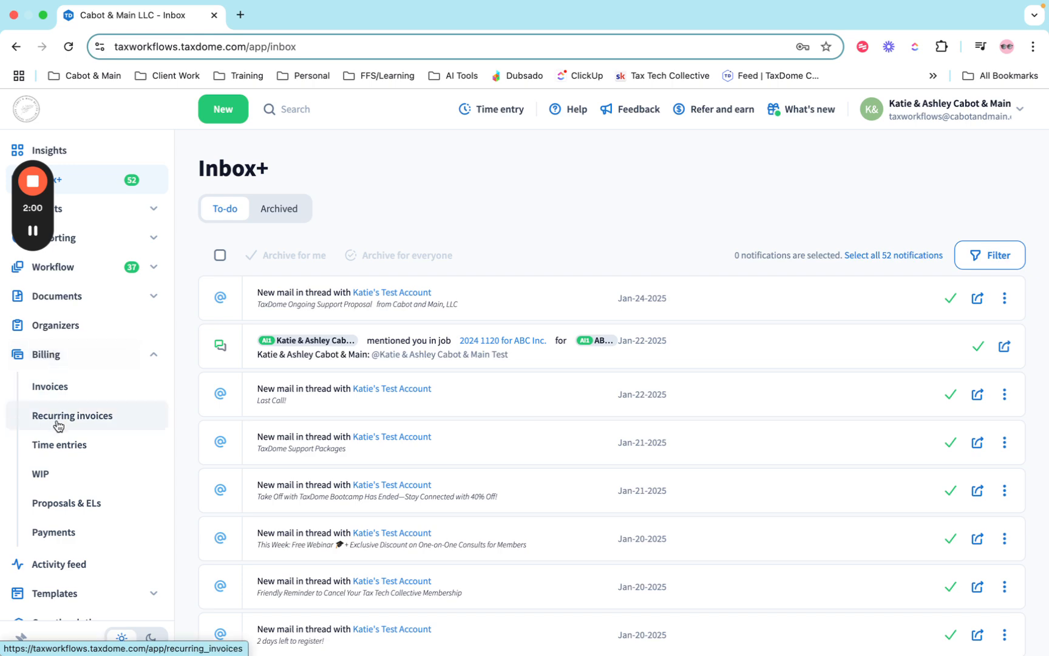
left_click(57, 449)
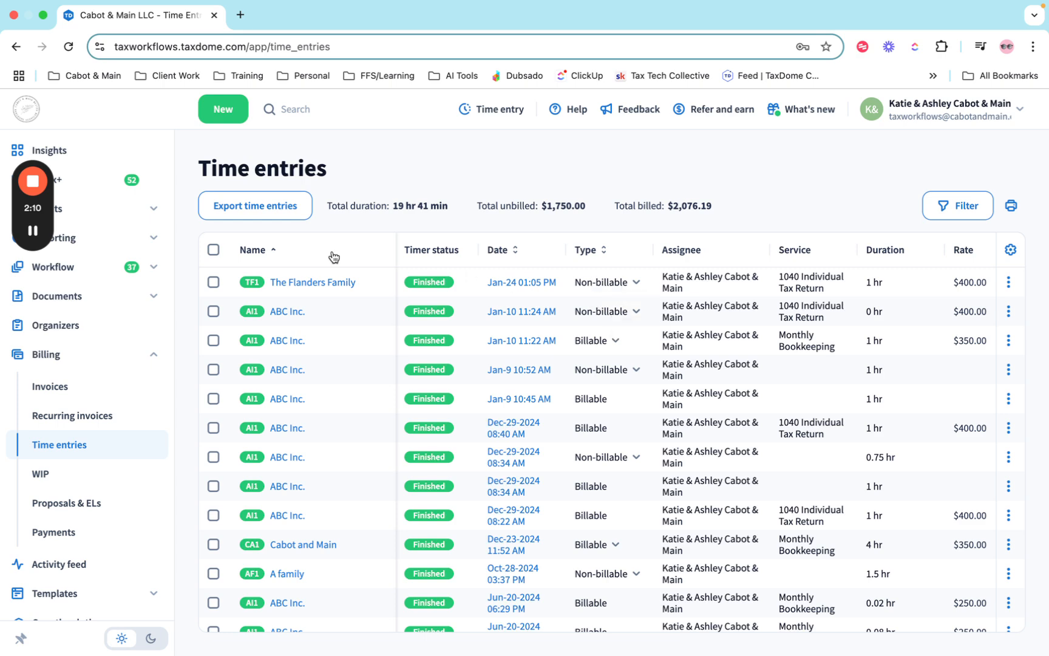
left_click(213, 341)
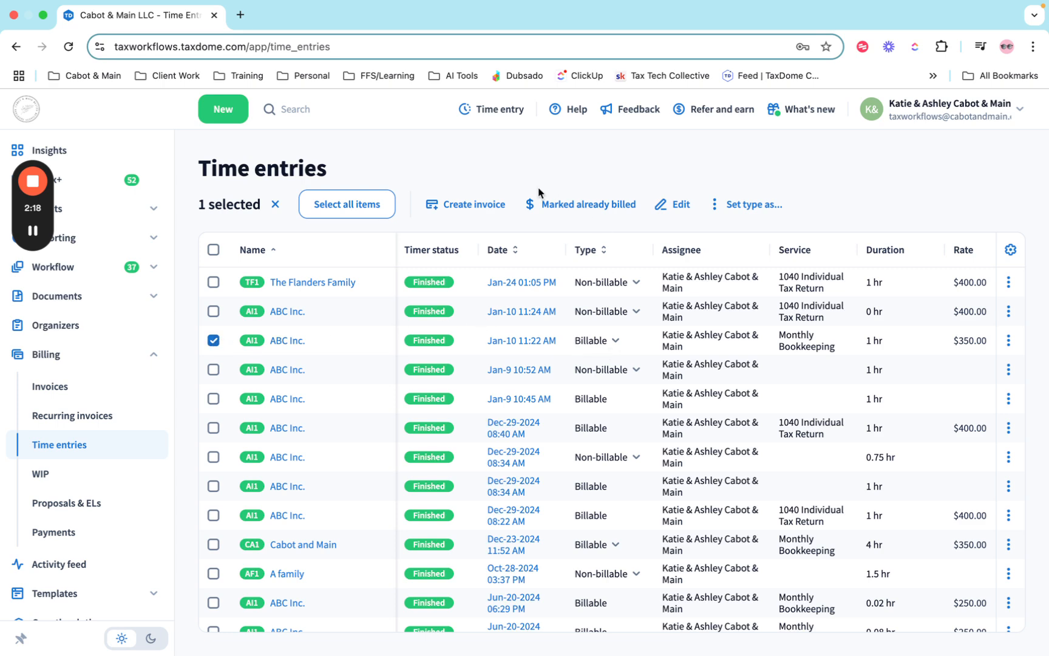
left_click(465, 209)
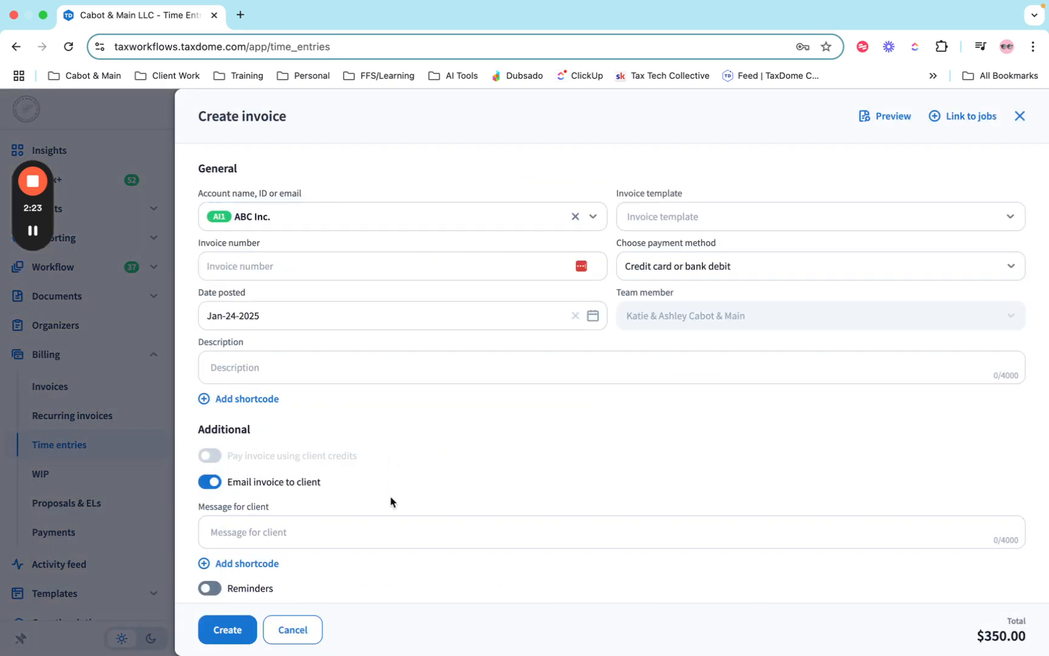
left_click(298, 629)
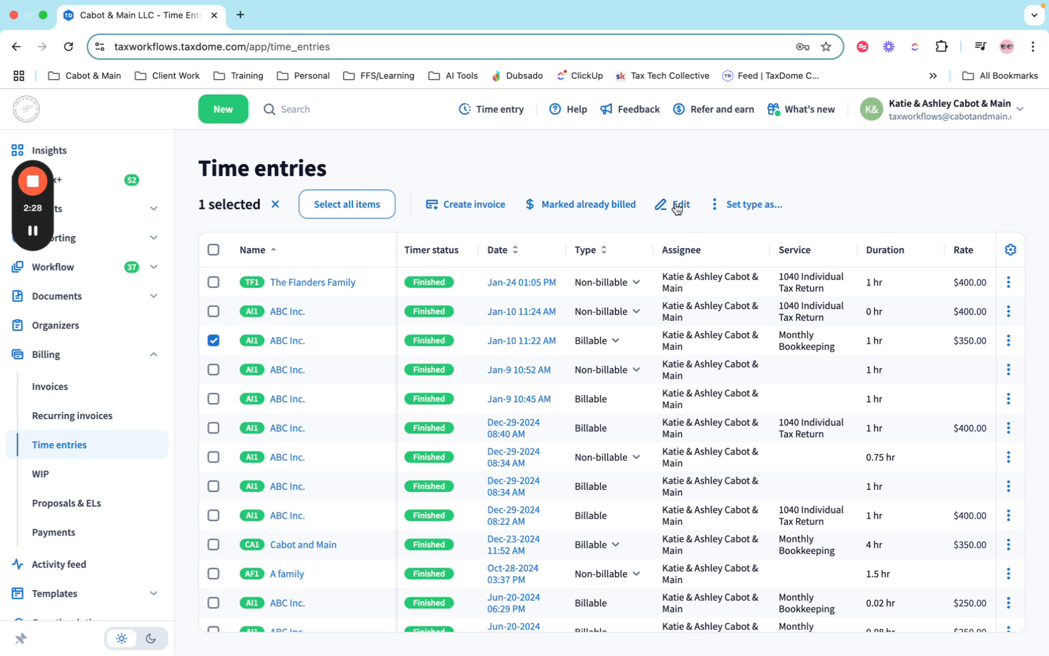
Open the family's first 1040 job in the jobs list and start tracking time on it
left_click(33, 231)
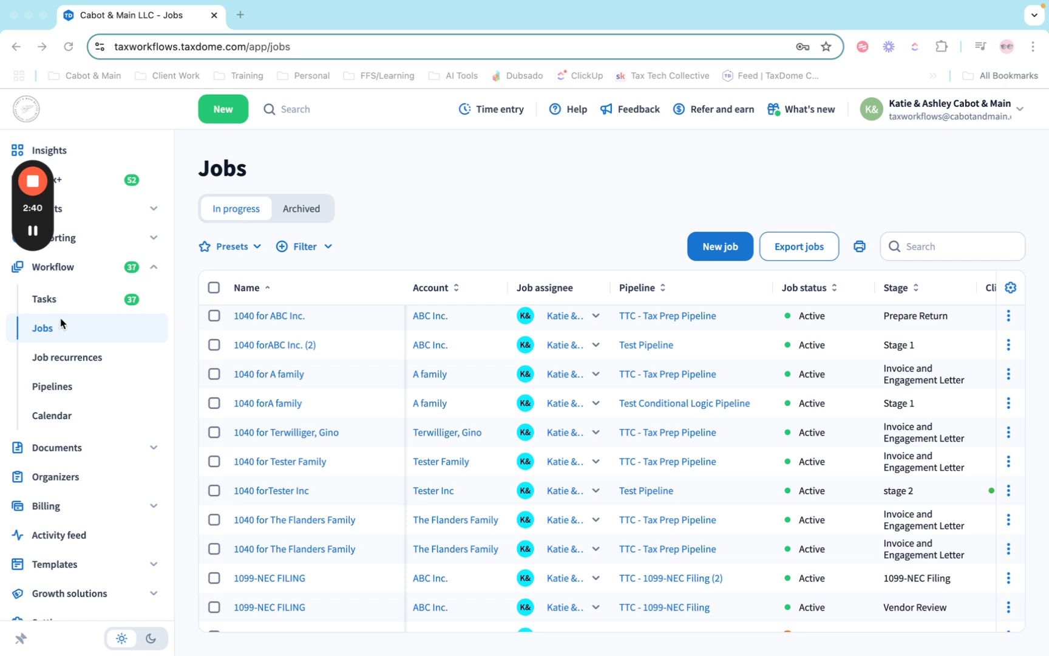
left_click(275, 514)
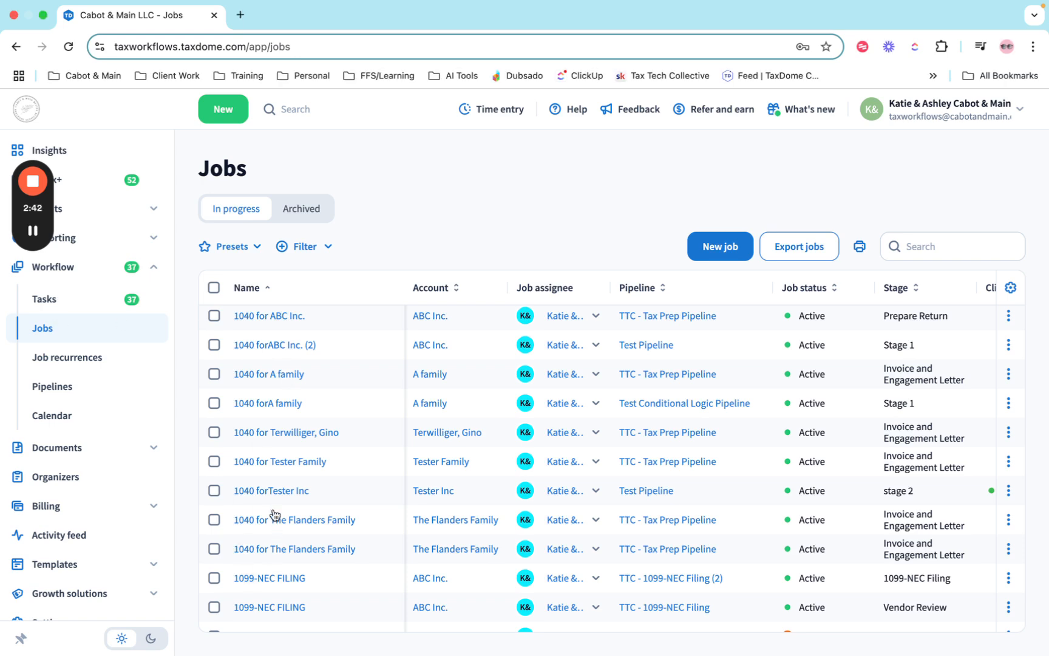
left_click(275, 521)
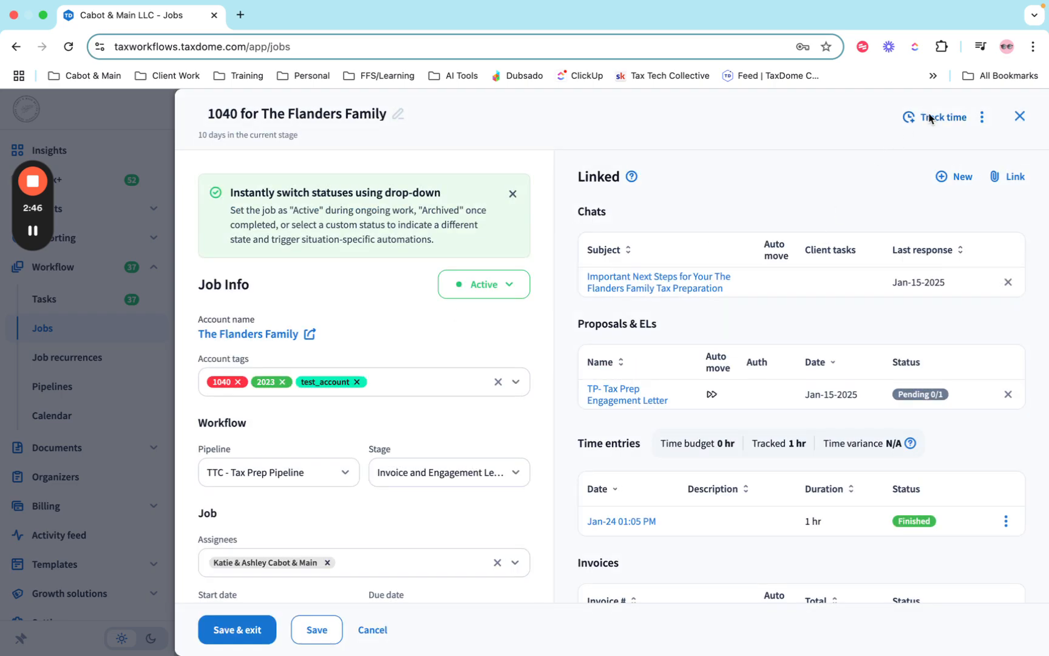
left_click(943, 124)
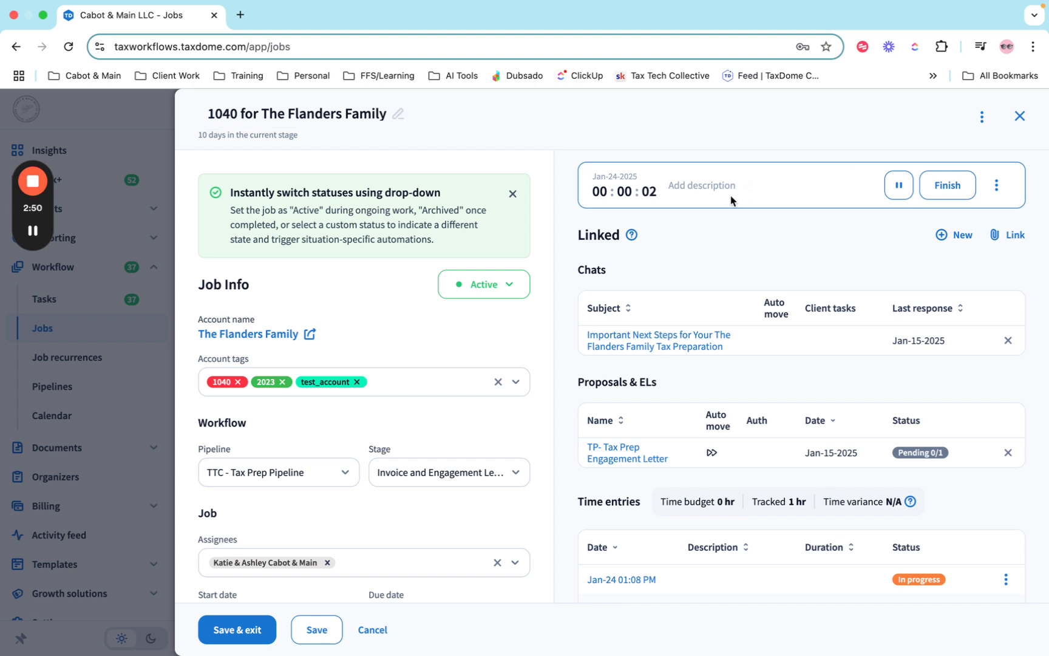
Examine the editable details of the job's running time entry and return to the job
left_click(999, 188)
left_click(973, 218)
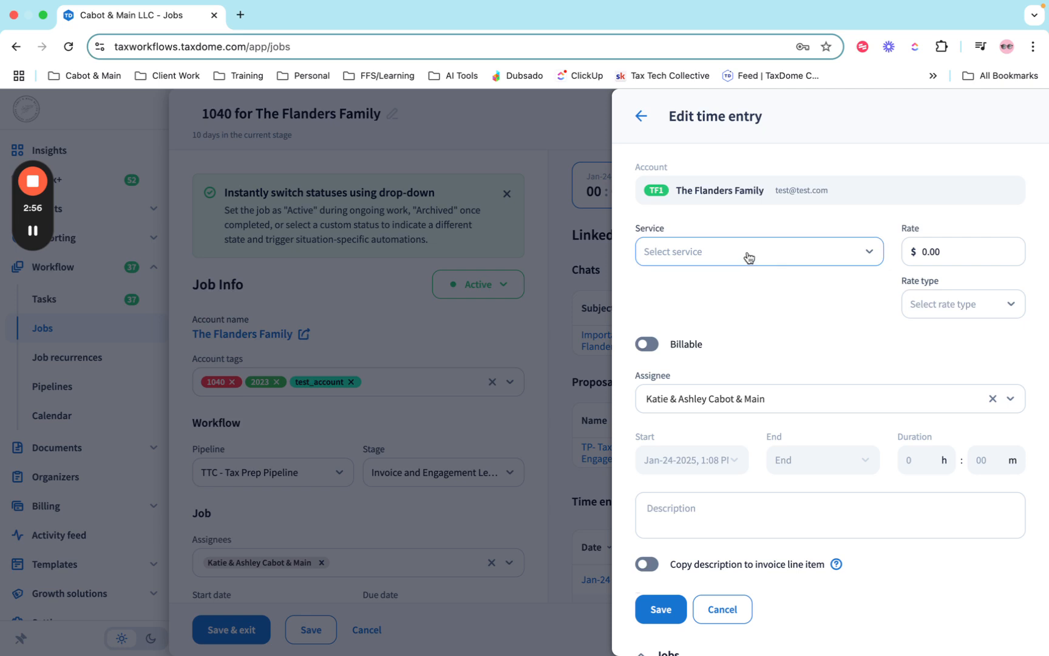
scroll(698, 334, "down", 5)
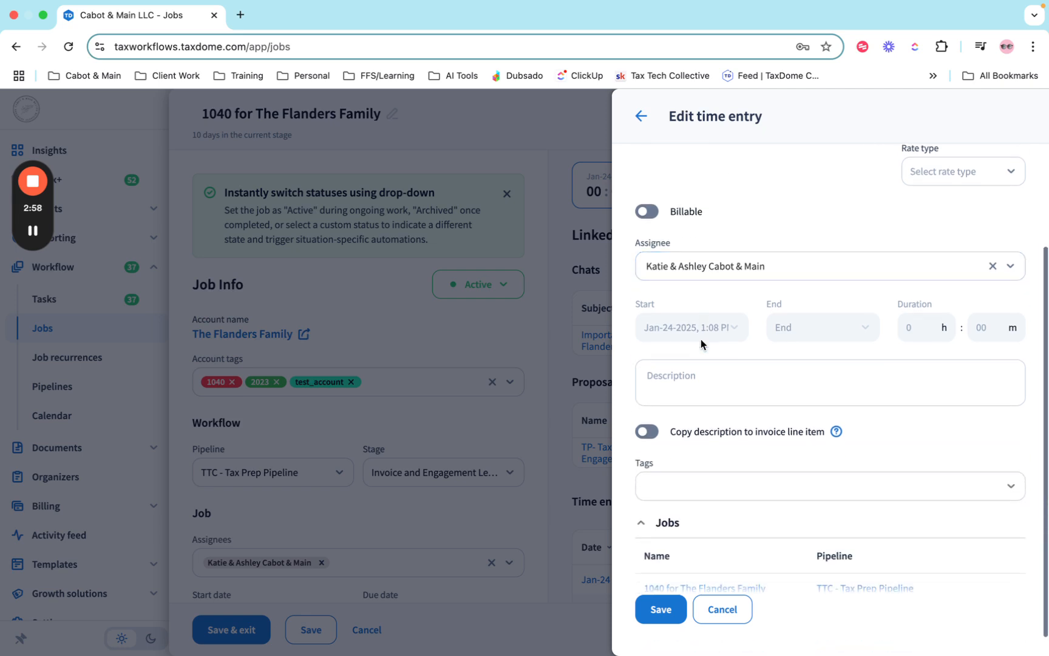
scroll(720, 342, "up", 3)
scroll(714, 251, "down", 4)
scroll(715, 247, "up", 5)
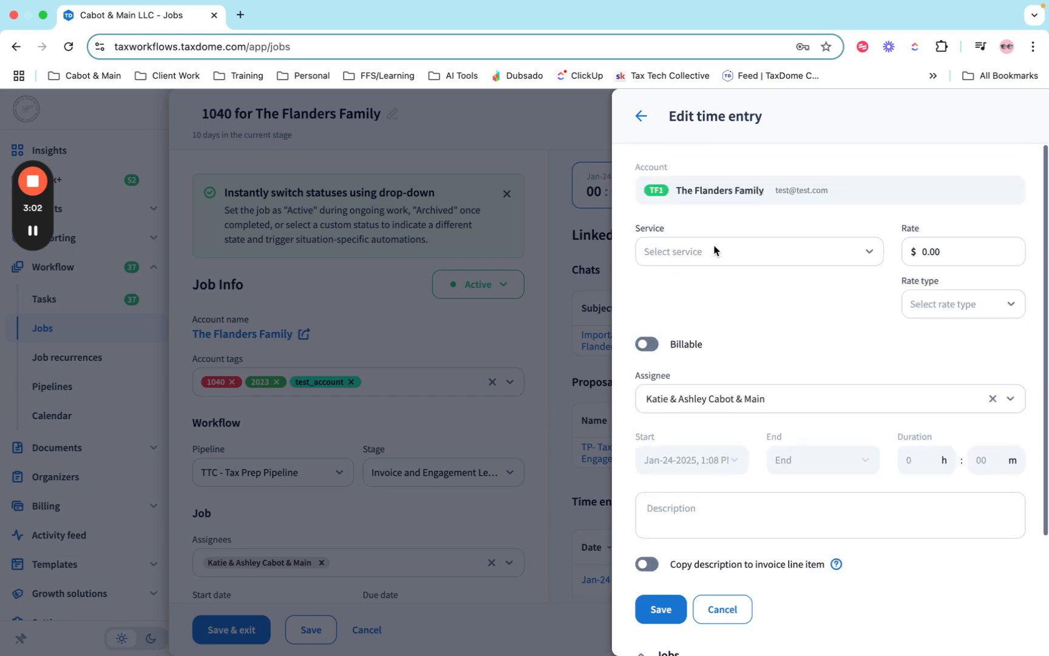
left_click(641, 115)
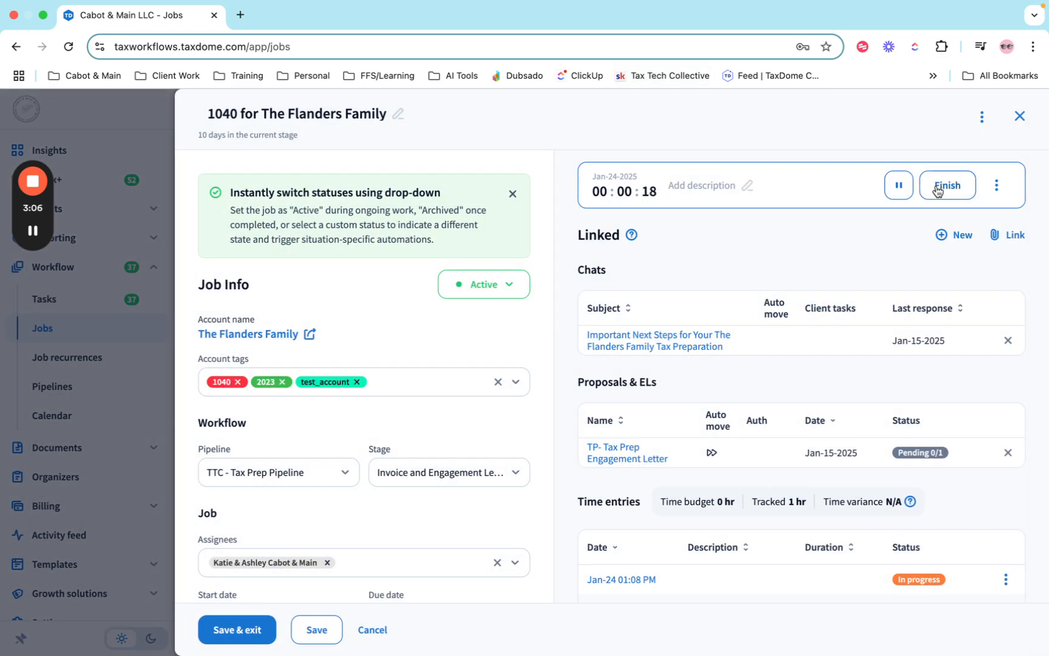
Finish the running timer and set the time entry's duration to 2 hours
left_click(939, 191)
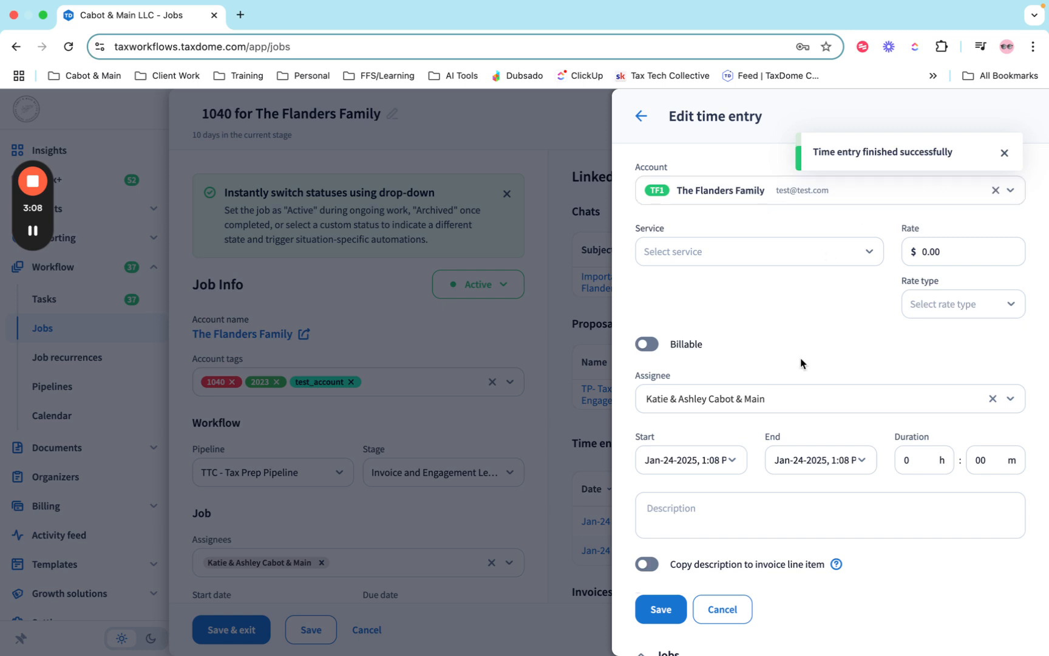
scroll(800, 363, "down", 3)
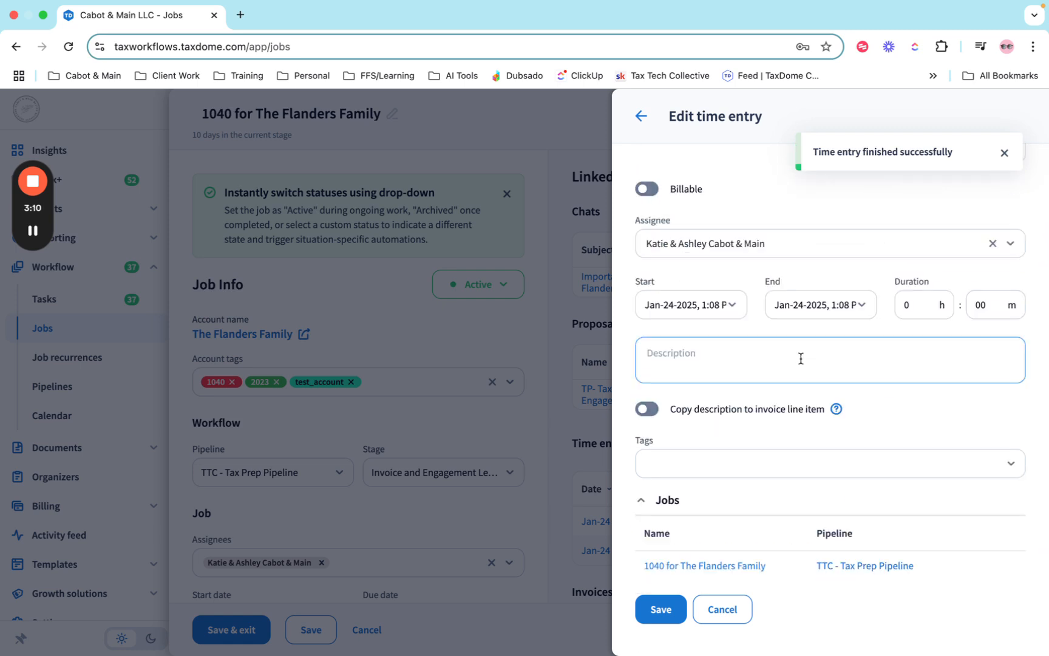
left_click_drag(915, 306, 876, 304)
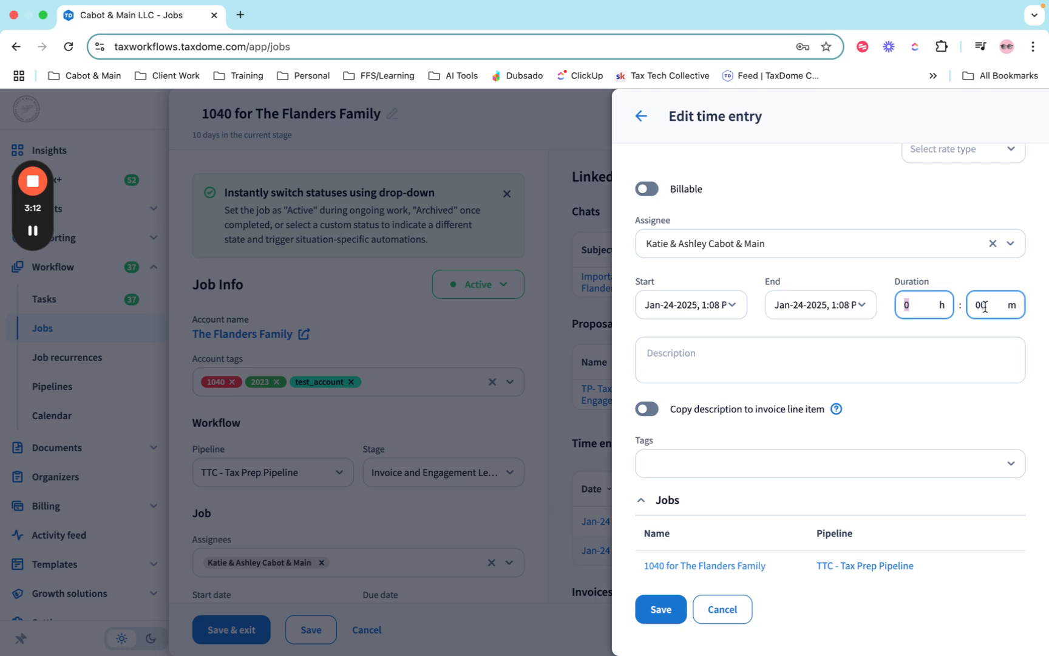
left_click(919, 305)
type("2")
Assign the 1040 Individual Tax Return service to the job's time entry and save the entry
scroll(723, 459, "up", 5)
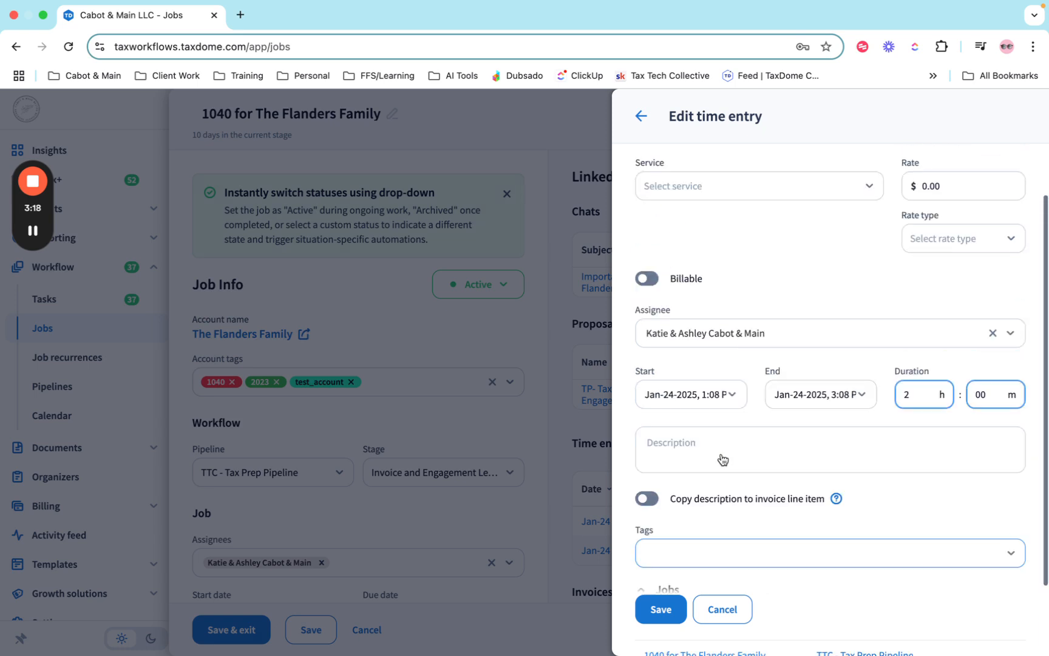
left_click(717, 258)
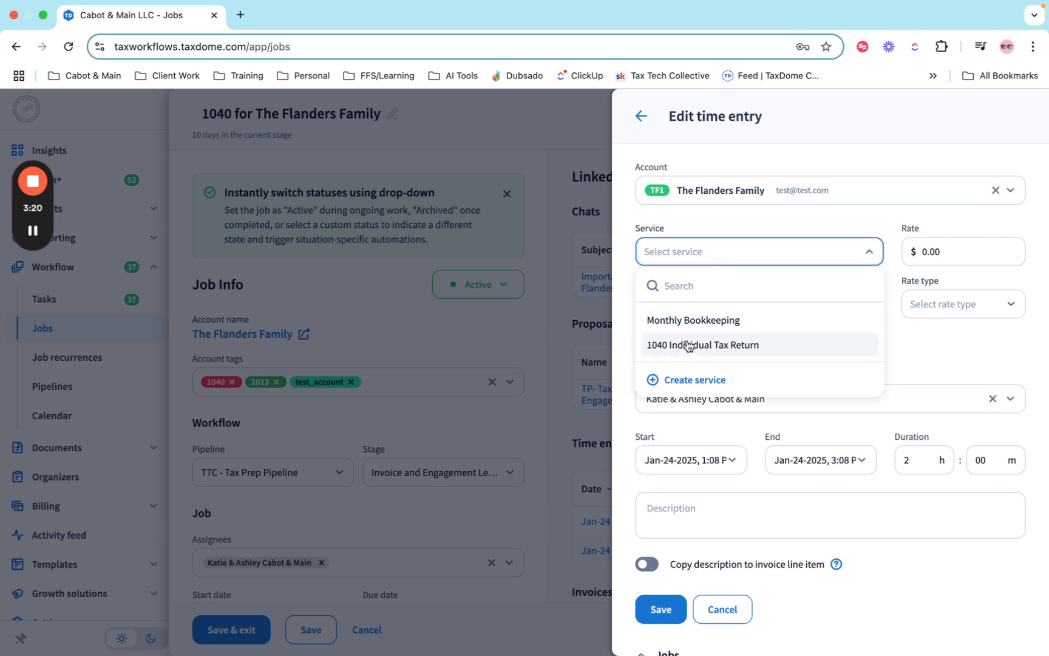
left_click(692, 345)
scroll(956, 374, "down", 5)
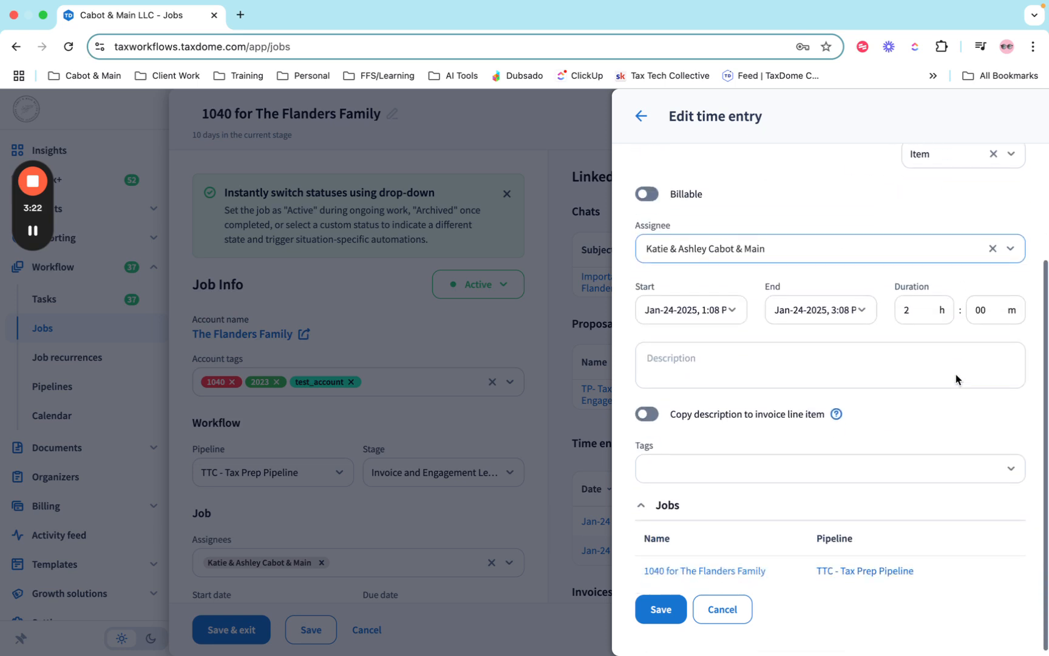
left_click(662, 611)
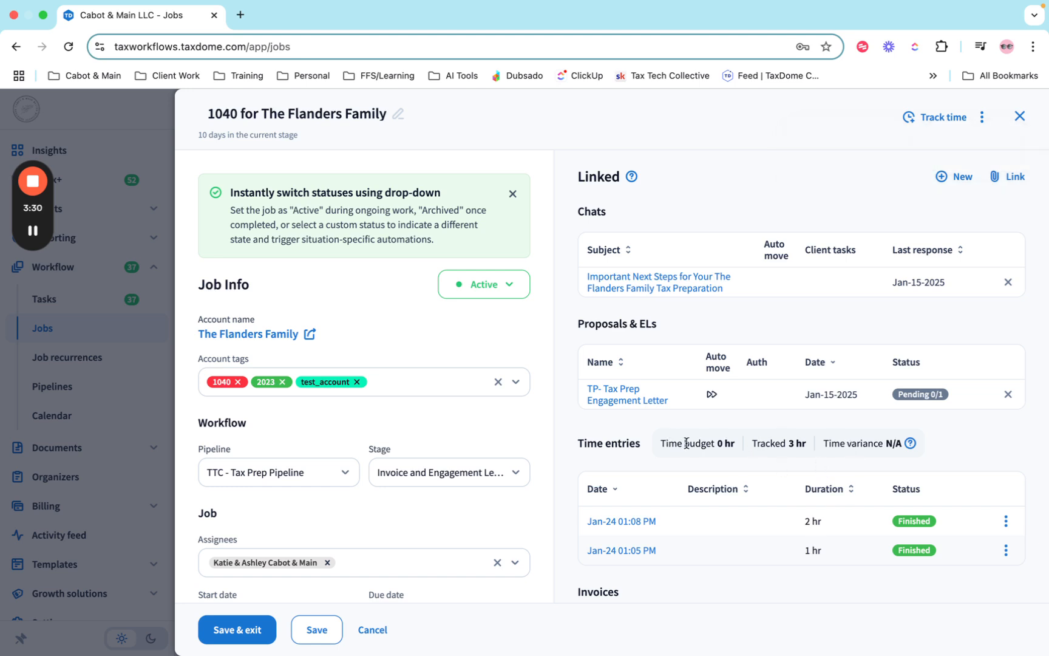
Examine the job's time budget, tracked time and linked time entries
left_click_drag(685, 443, 739, 448)
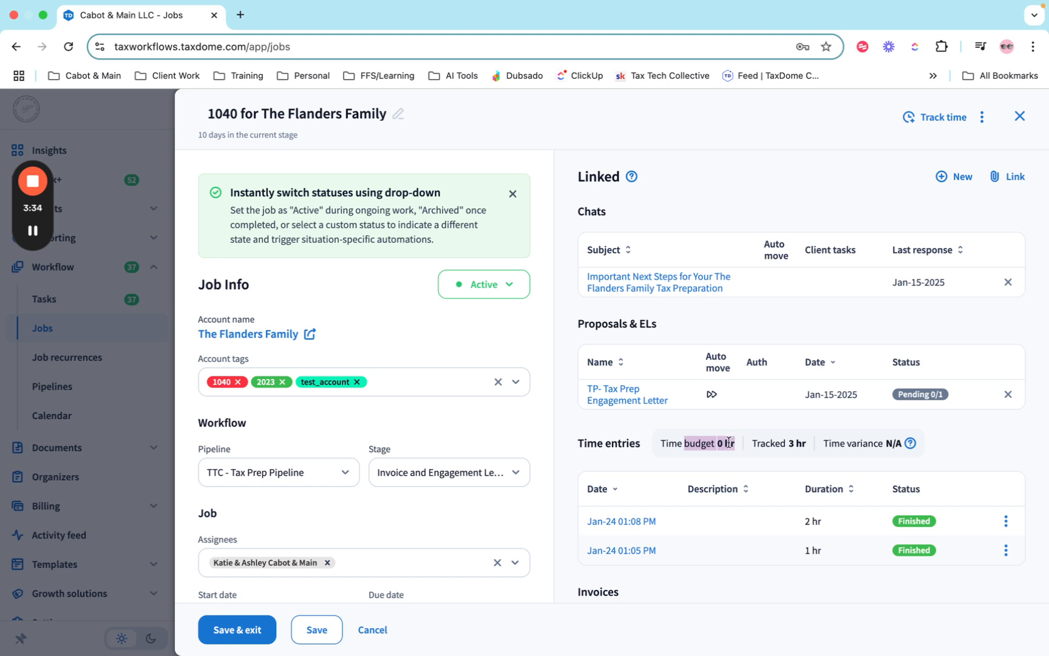
left_click_drag(753, 443, 793, 442)
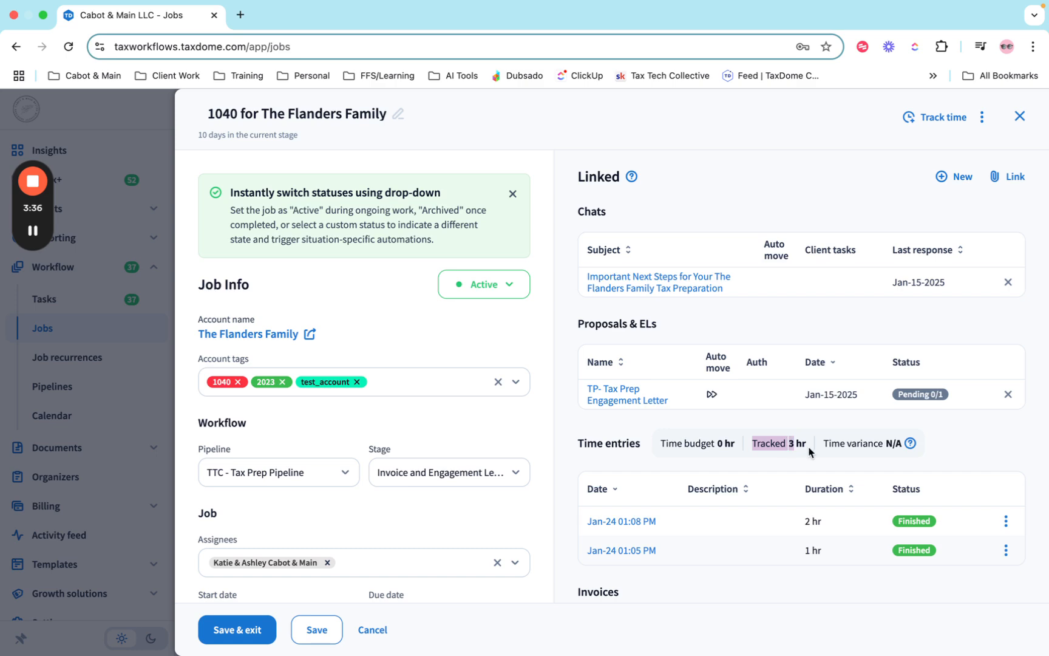
scroll(809, 453, "down", 3)
scroll(809, 452, "down", 2)
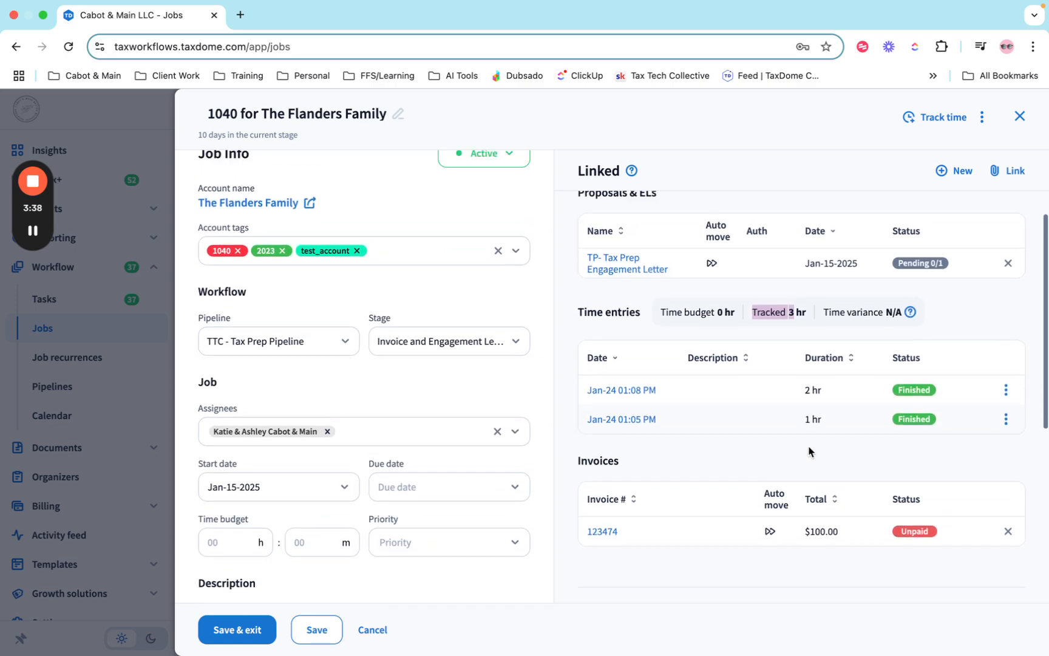
scroll(809, 452, "up", 3)
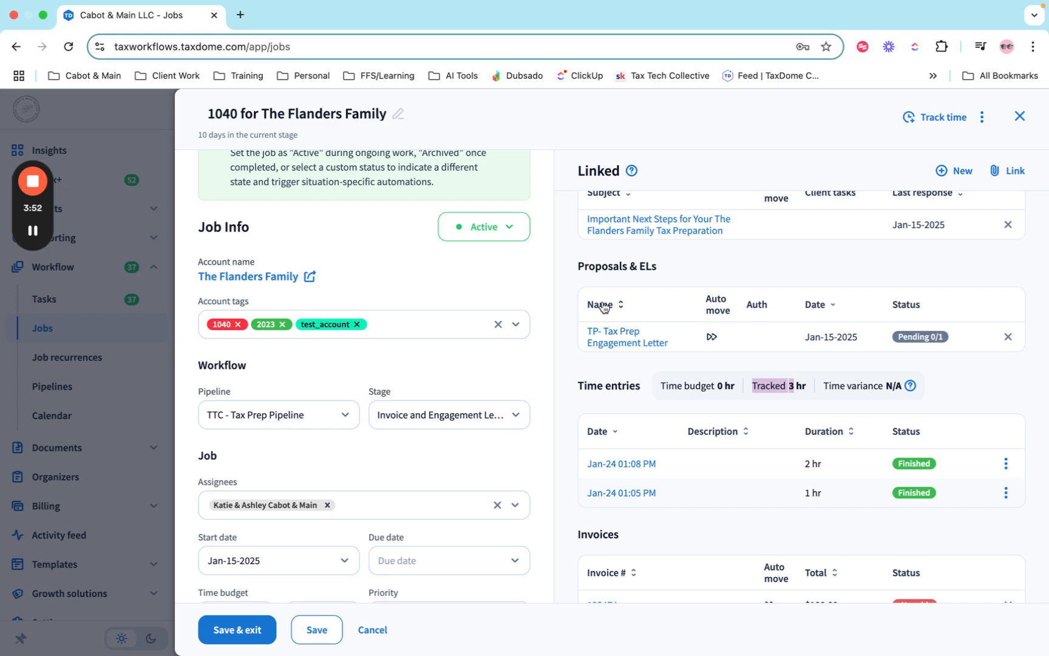
Close the 1040 job and open the billing time entries list
left_click(98, 381)
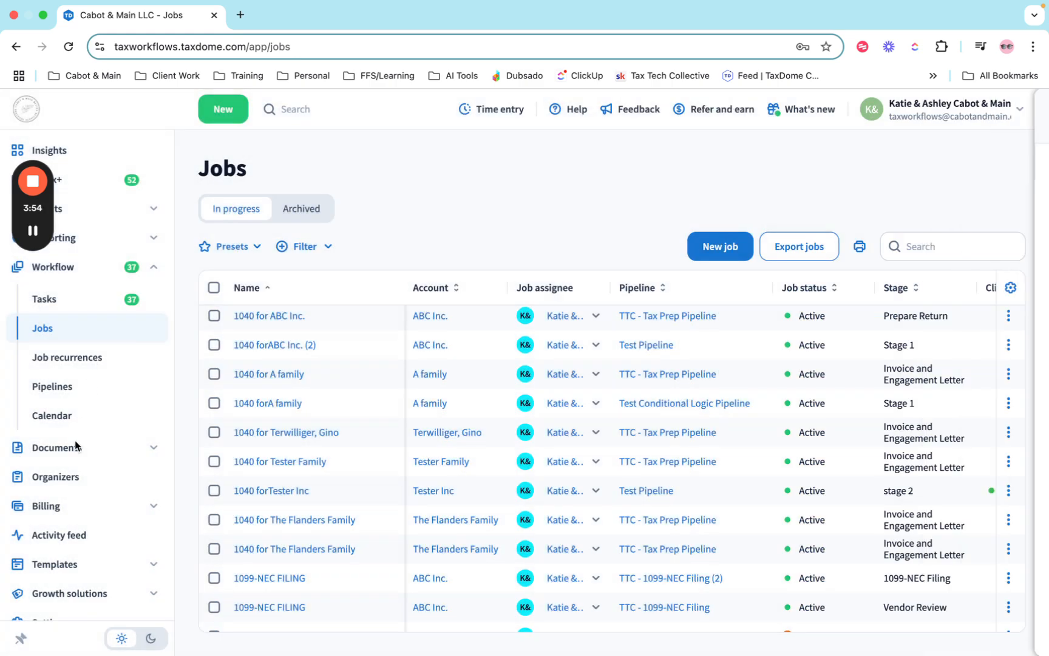
left_click(148, 505)
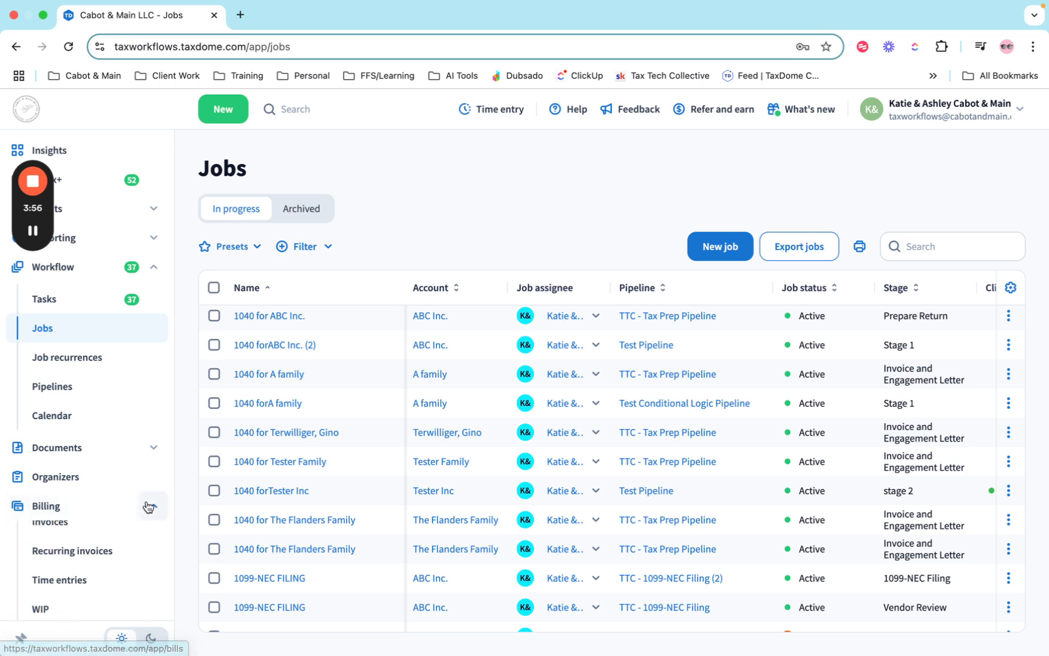
scroll(89, 467, "down", 3)
left_click(63, 498)
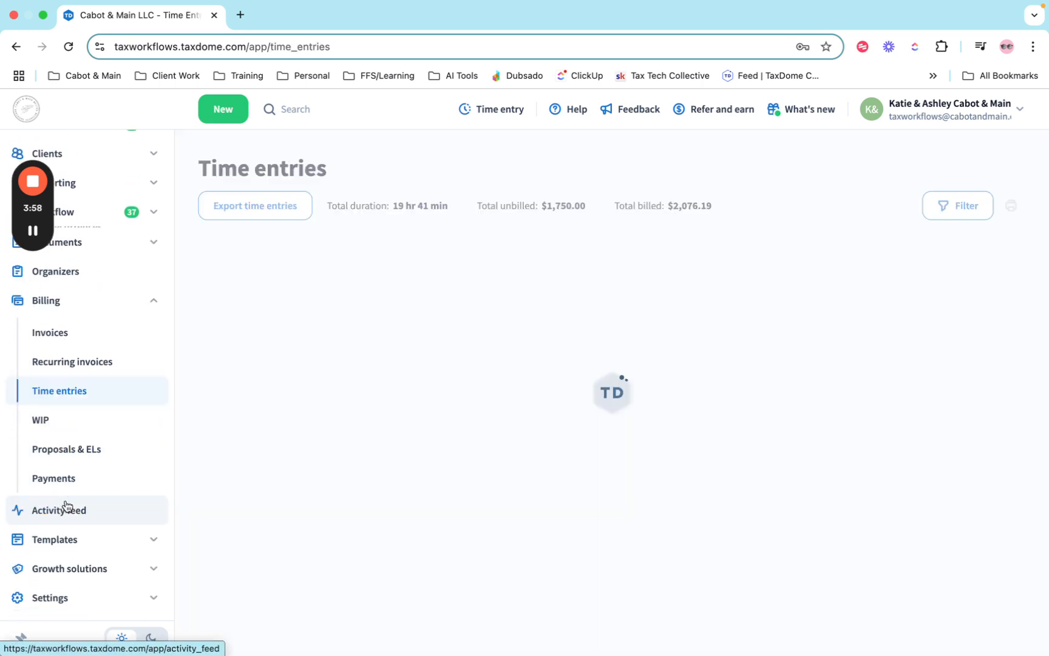